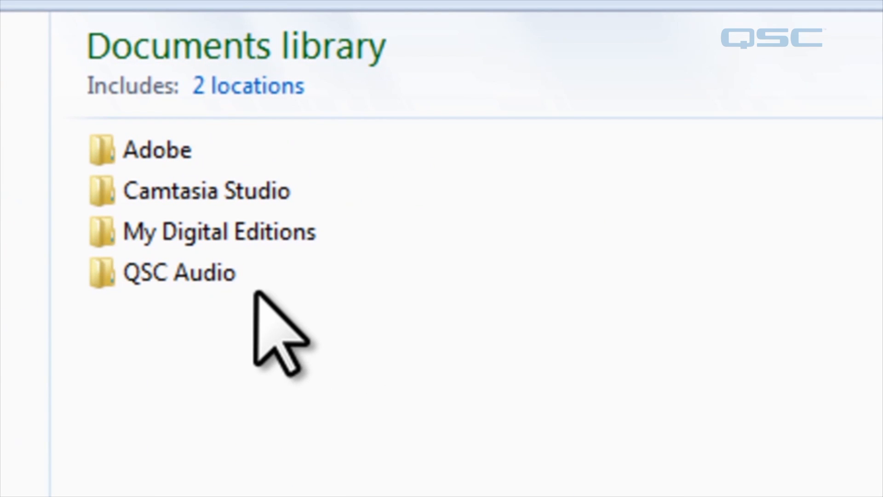
Step: Open the Conf-System-POTS-v1.3 design from the QSC Audio > Q-Sys Designer 5.0 folder in the Documents library
{"action": "double_click", "coordinate": [212, 272]}
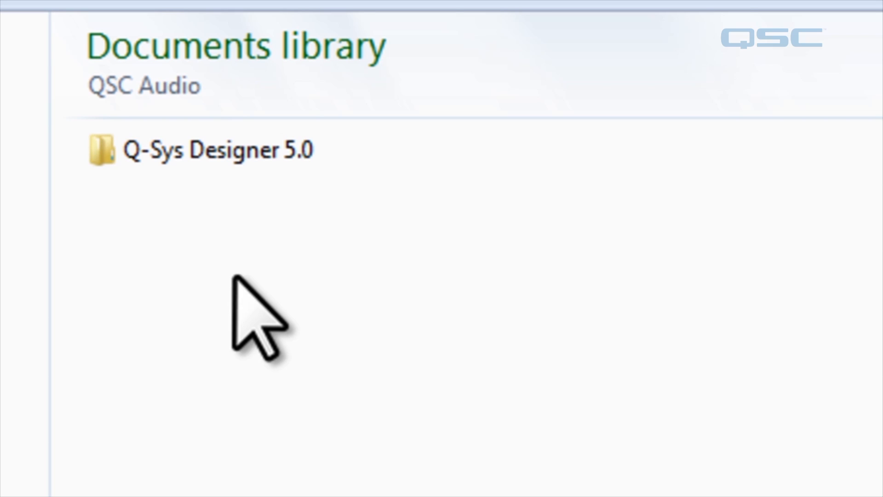
{"action": "double_click", "coordinate": [266, 158]}
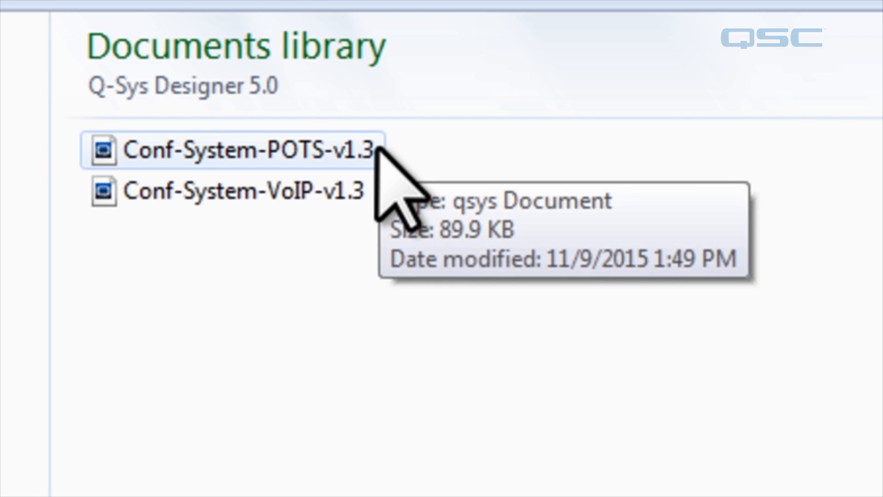
{"action": "double_click", "coordinate": [361, 148]}
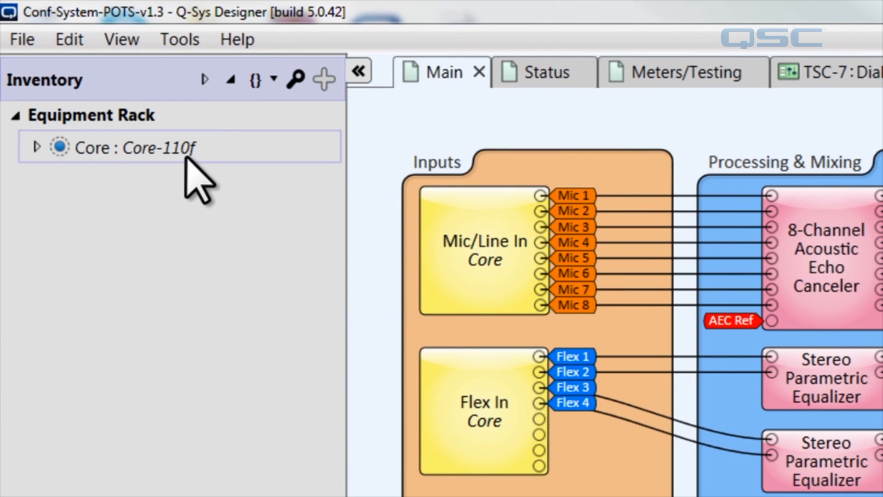
Step: Show the Q-Sys Configurator and display the network settings of the core training-corec
{"action": "left_click", "coordinate": [184, 40]}
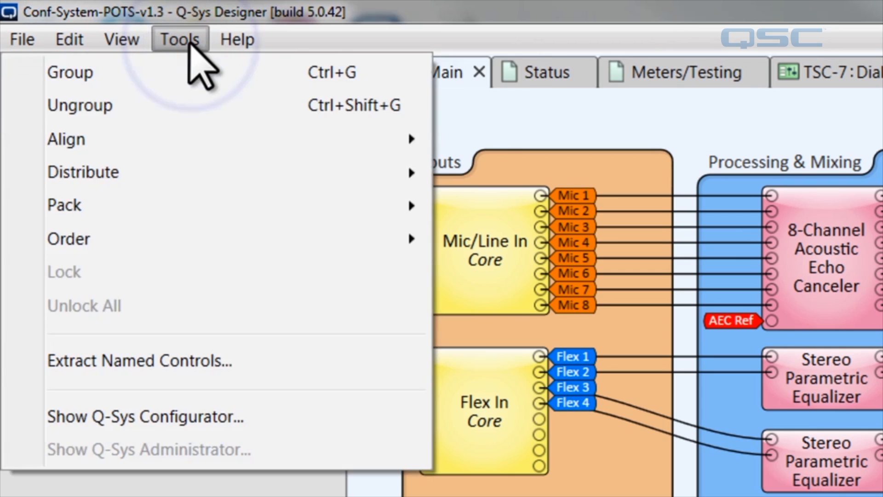
{"action": "left_click", "coordinate": [242, 416]}
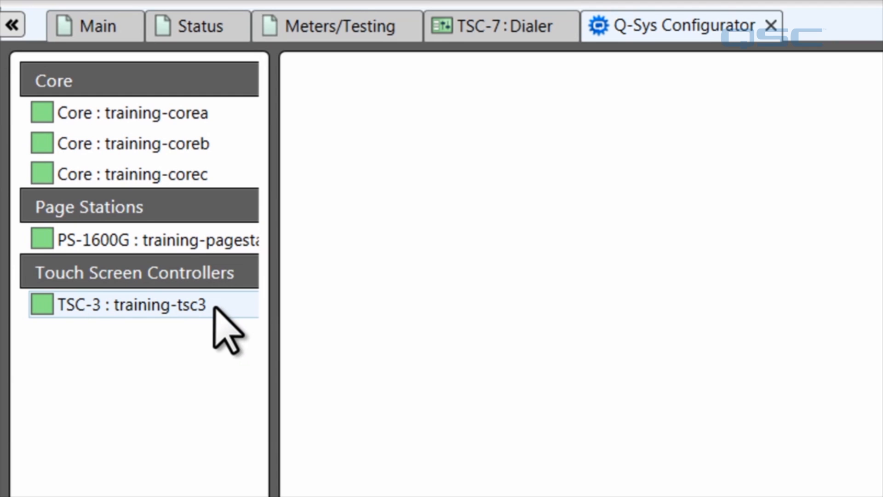
{"action": "left_click", "coordinate": [209, 174]}
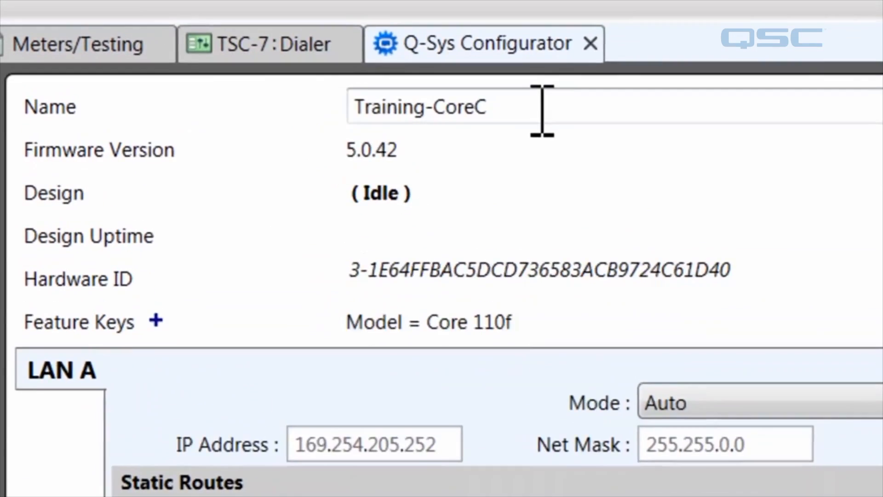
Step: Rename the training-corec device as DinoCORE and apply the updated settings to it
{"action": "left_click", "coordinate": [404, 28]}
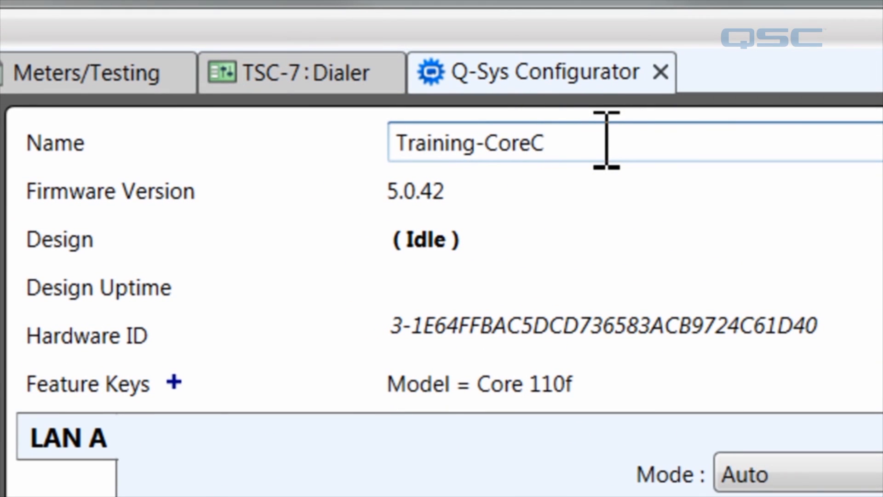
{"action": "left_click_drag", "start_coordinate": [599, 140], "coordinate": [258, 141]}
{"action": "type", "text": "DinoCORE"}
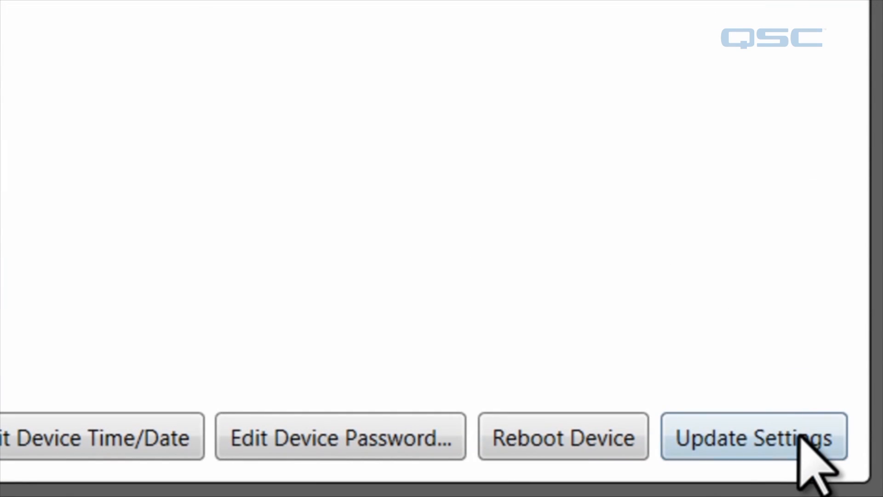
{"action": "left_click", "coordinate": [799, 434]}
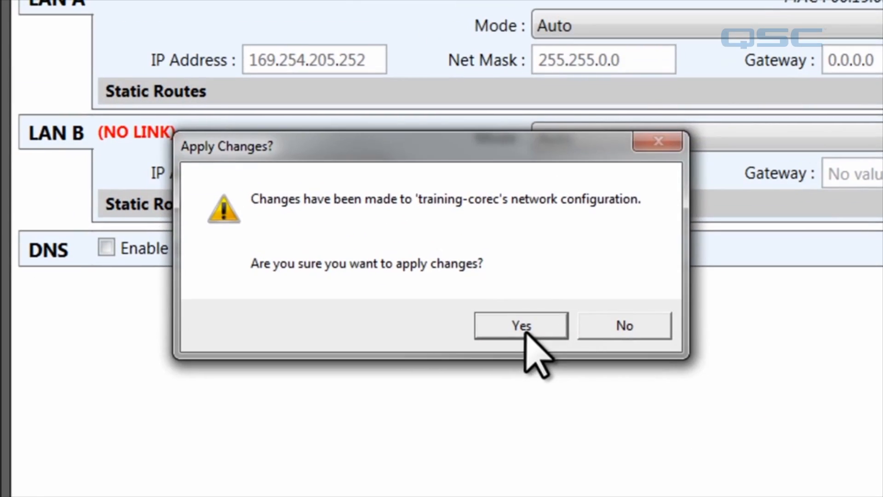
{"action": "left_click", "coordinate": [528, 331]}
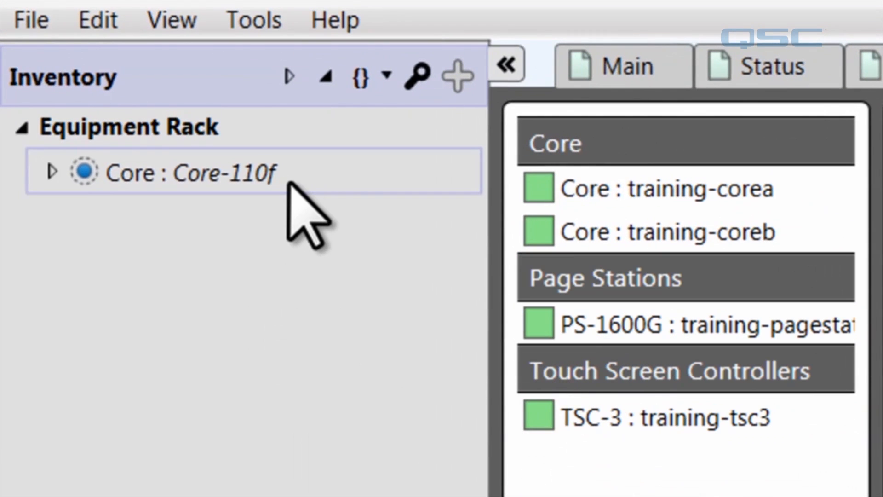
Step: Rename the Core-110f in the design's inventory as DinoCORE in its Core Properties
{"action": "left_click", "coordinate": [285, 180]}
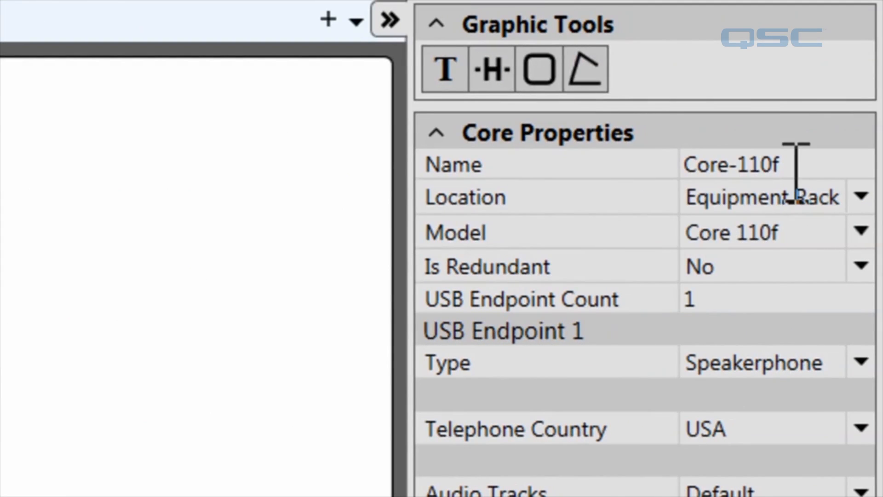
{"action": "left_click", "coordinate": [882, 170]}
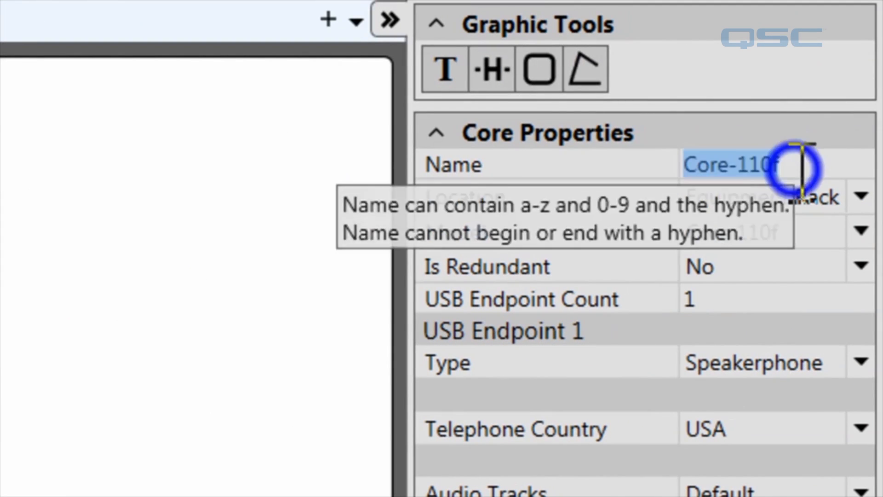
{"action": "type", "text": "DinoCORE"}
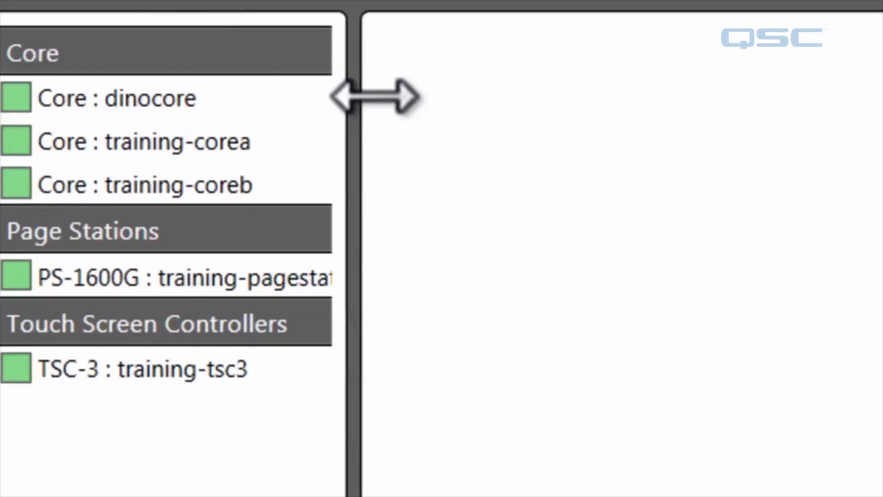
Step: Copy the dinocore device's name from the Configurator and paste it as the Name in the Core Properties
{"action": "left_click", "coordinate": [227, 97]}
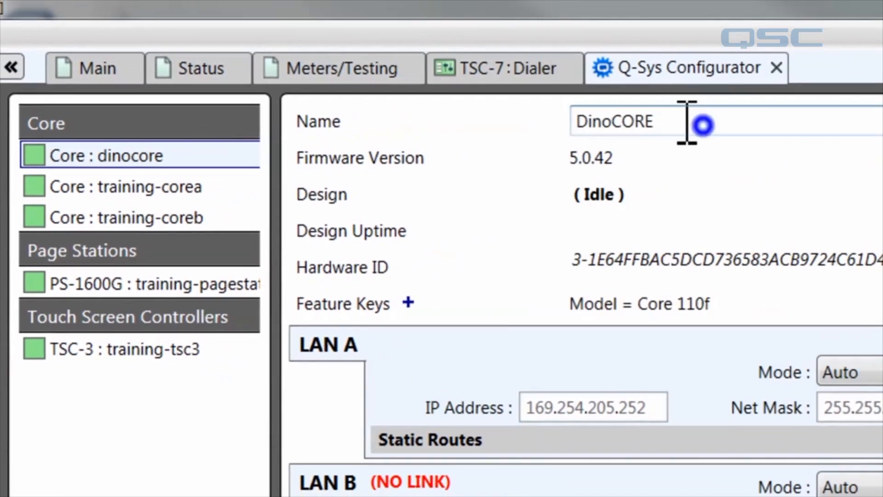
{"action": "double_click", "coordinate": [874, 48]}
{"action": "key", "text": "ctrl+c"}
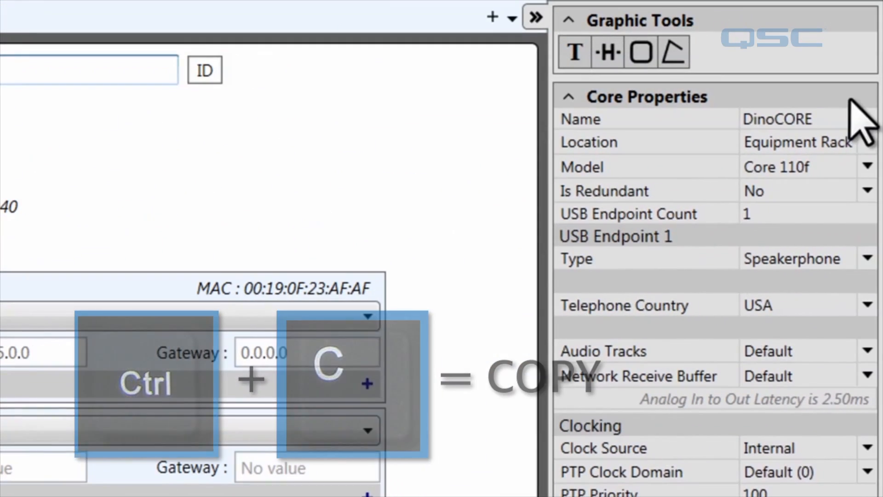
{"action": "double_click", "coordinate": [835, 119]}
{"action": "key", "text": "ctrl+v"}
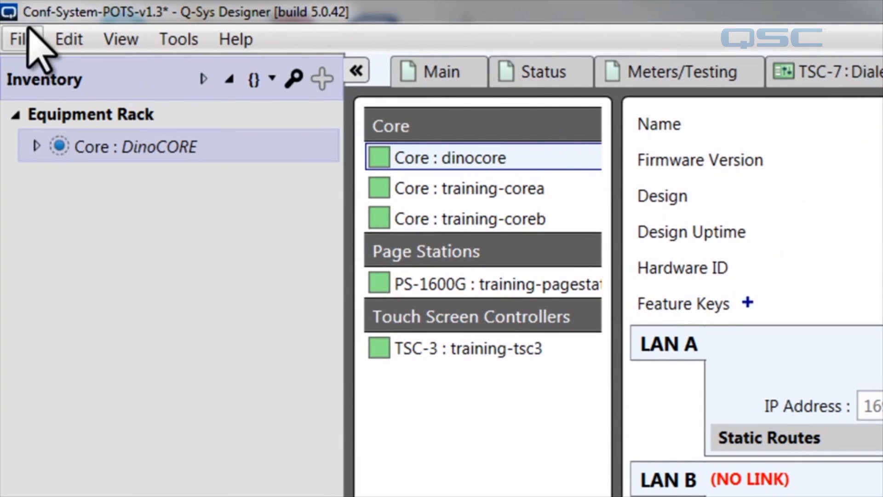
Step: Save the design to the Core and run it, and show the Main schematic page with the inventory pane collapsed
{"action": "left_click", "coordinate": [34, 39]}
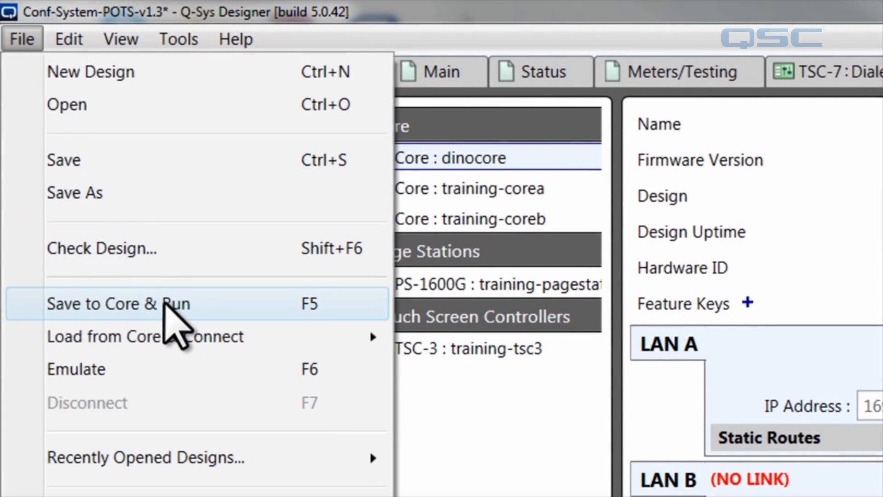
{"action": "left_click", "coordinate": [165, 304]}
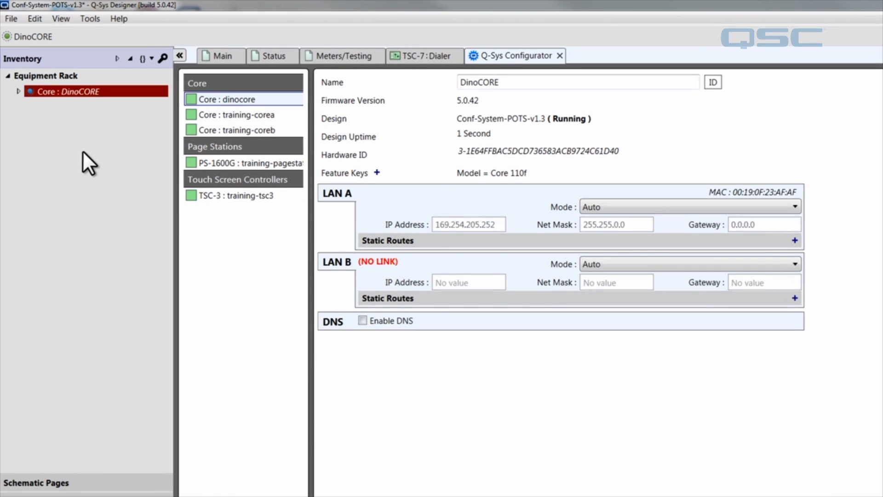
{"action": "left_click", "coordinate": [221, 56]}
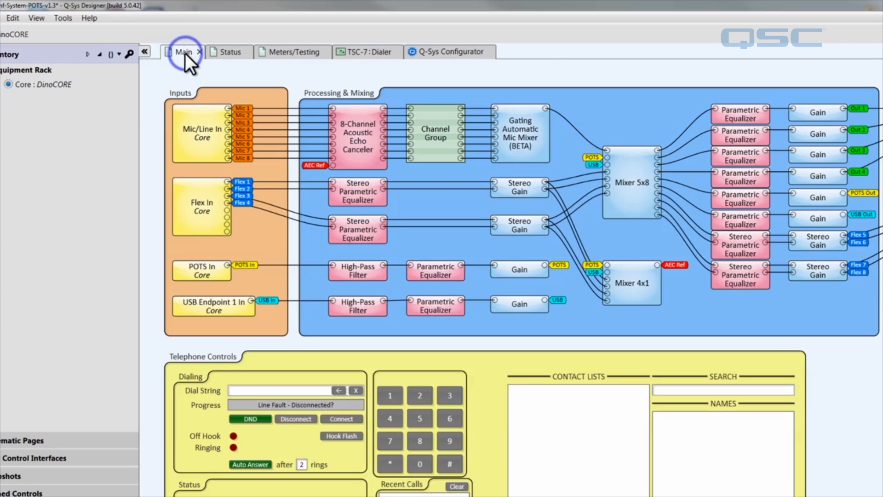
{"action": "left_click", "coordinate": [145, 51]}
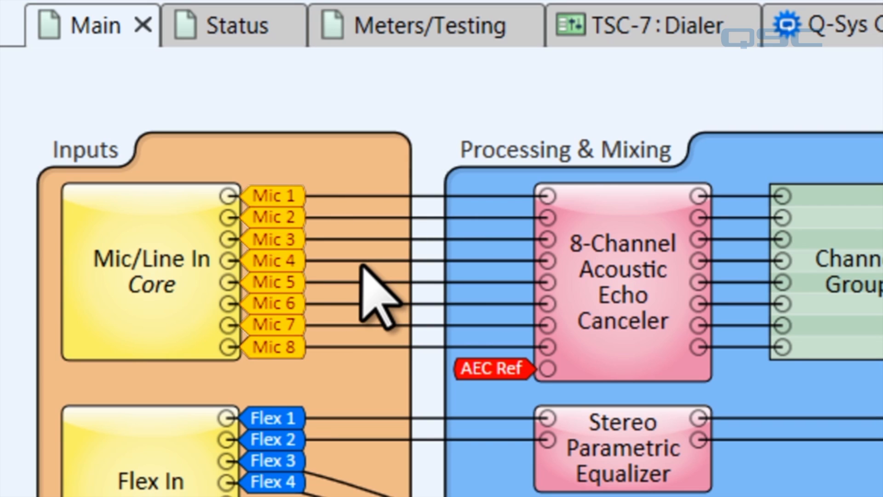
Step: View the mic input meters on the Meters/Testing page, return to the Main page and expand DinoCORE in the inventory
{"action": "left_click", "coordinate": [403, 25]}
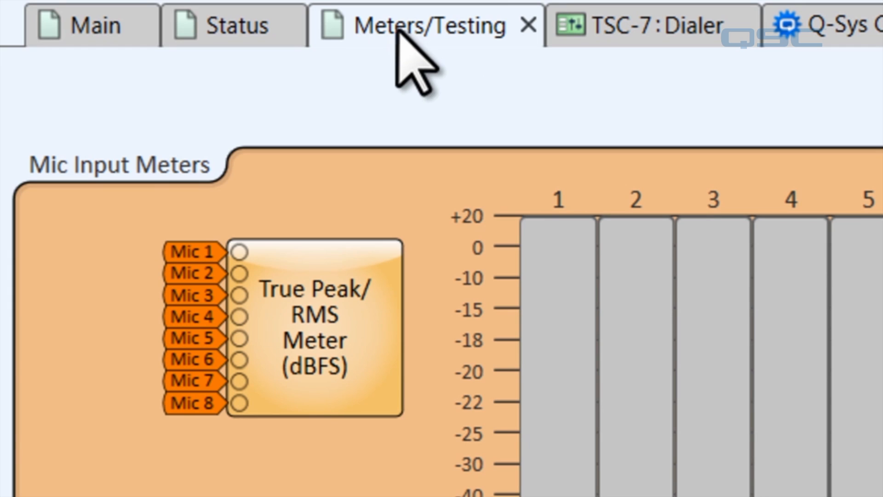
{"action": "left_click", "coordinate": [107, 24]}
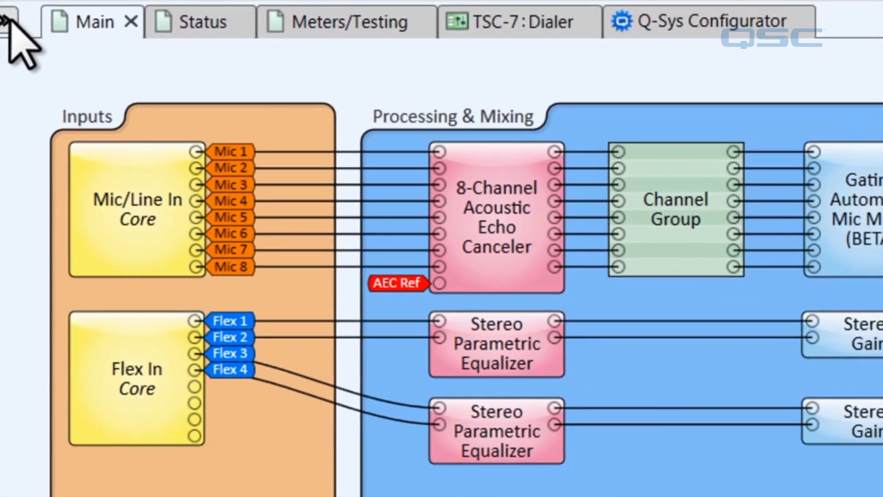
{"action": "left_click", "coordinate": [12, 19]}
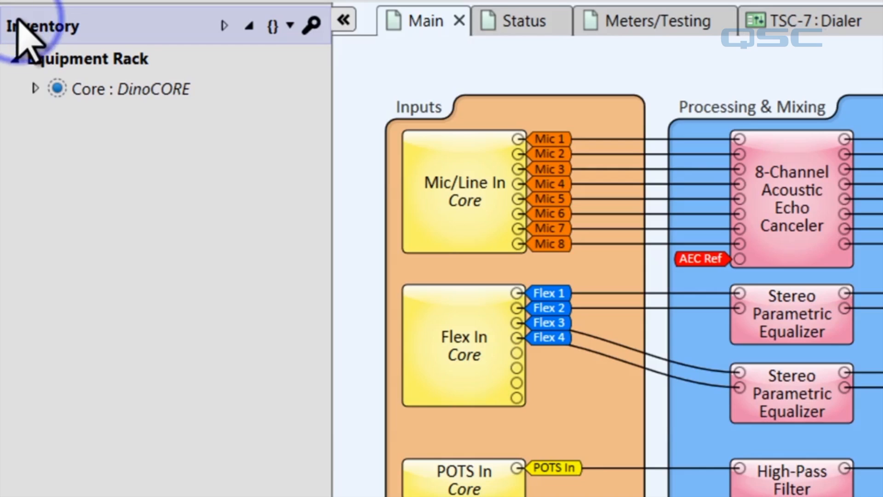
{"action": "double_click", "coordinate": [39, 89]}
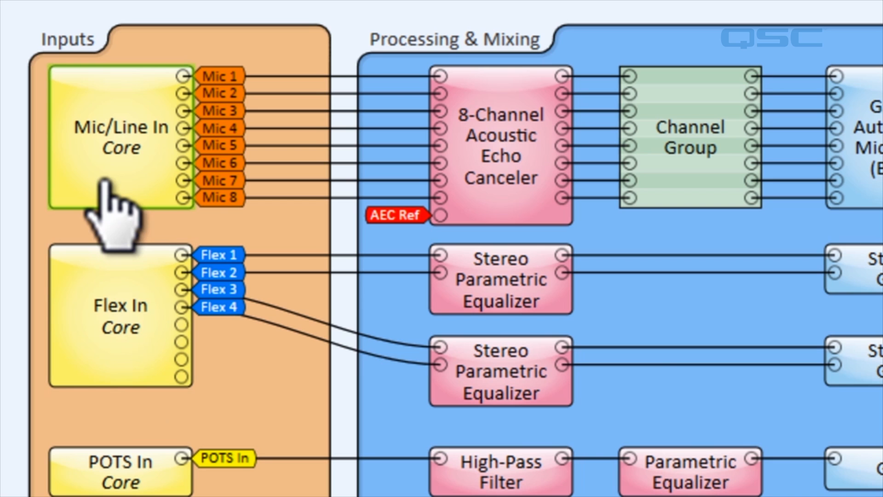
Step: Look over the Mic/Line In Core control panel's channel controls and close the panel
{"action": "double_click", "coordinate": [104, 179]}
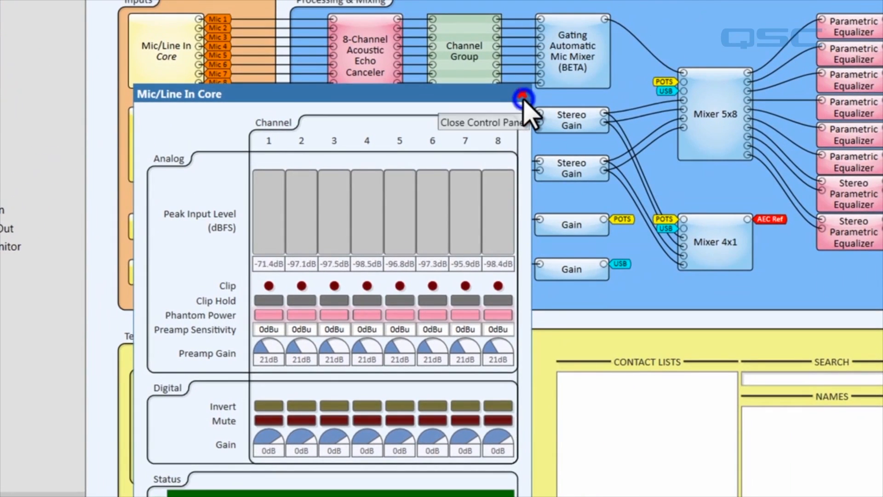
{"action": "left_click", "coordinate": [522, 94]}
Step: Open the Flex In Core and Flex Out Core control panels and arrange them side by side
{"action": "double_click", "coordinate": [173, 151]}
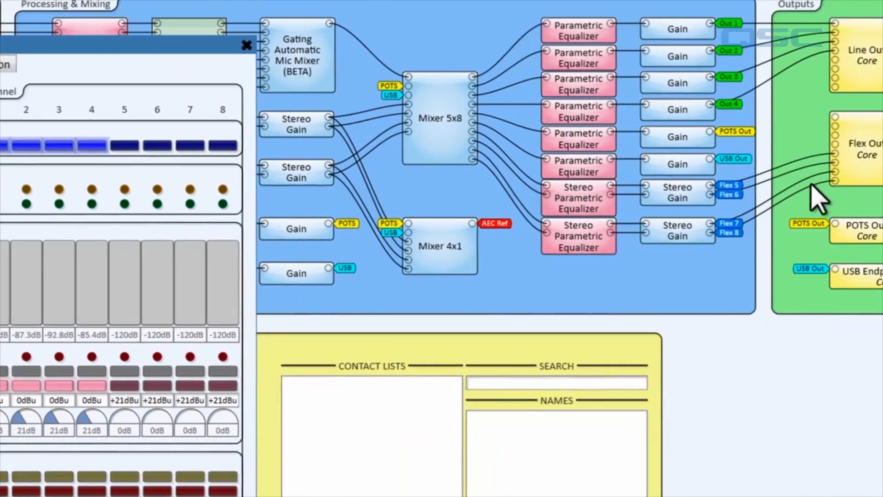
{"action": "double_click", "coordinate": [802, 191]}
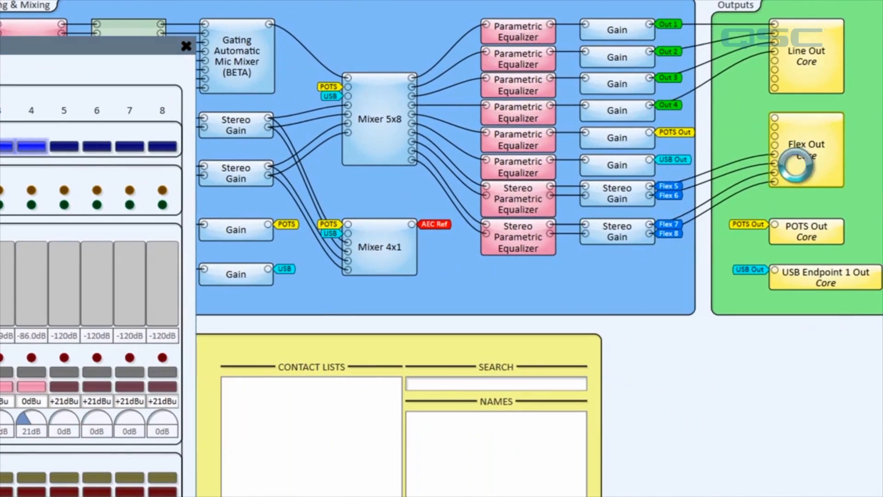
{"action": "left_click_drag", "start_coordinate": [658, 28], "coordinate": [570, 17]}
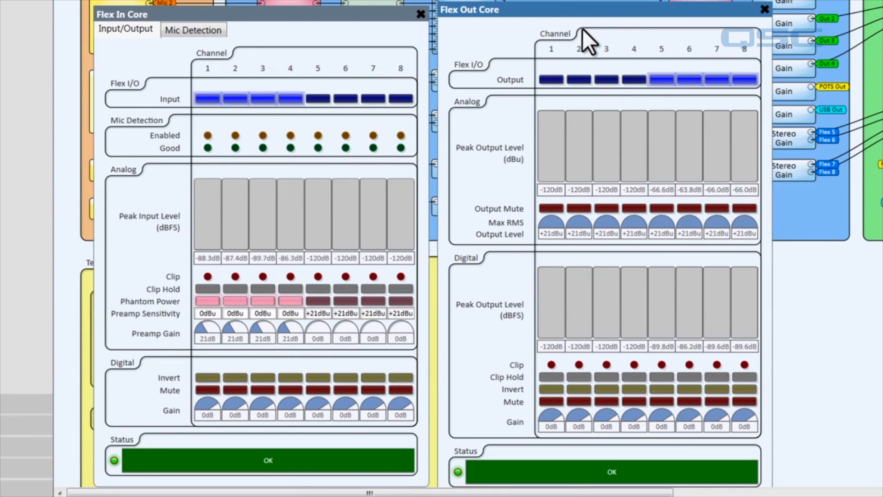
Step: Switch Flex channel 2 to an output and back to an input, and close both Flex control panels
{"action": "left_click", "coordinate": [581, 81]}
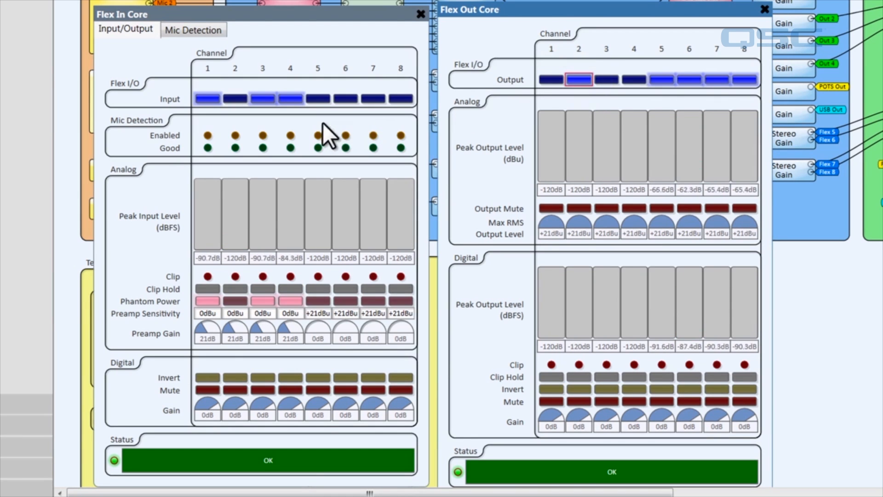
{"action": "left_click", "coordinate": [238, 104]}
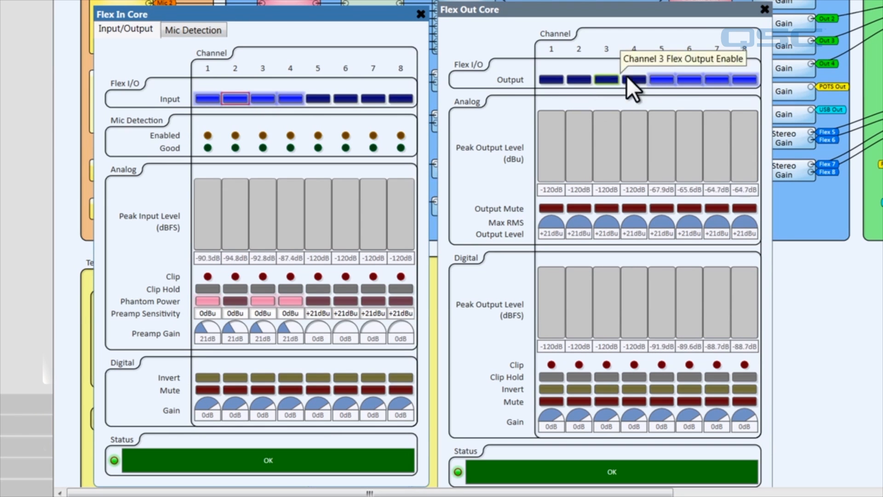
{"action": "left_click", "coordinate": [764, 10]}
{"action": "left_click", "coordinate": [421, 14]}
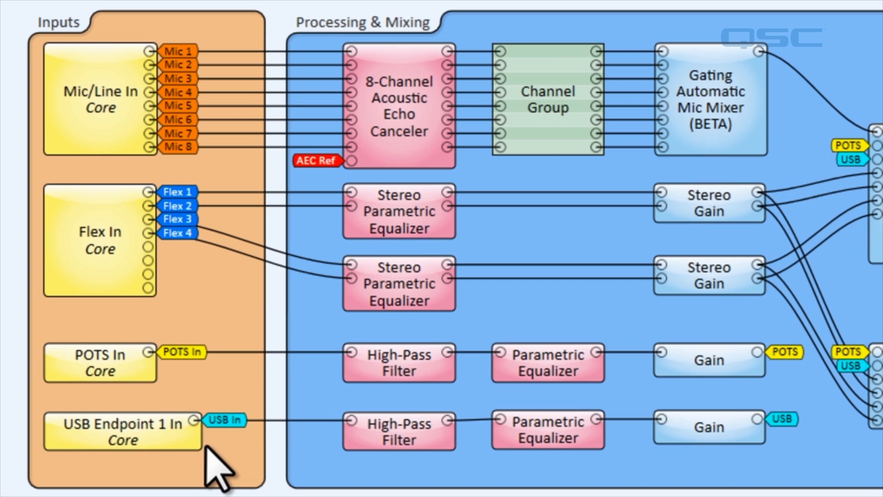
Step: Open the Mic/Line In Core control panel from the Inputs section of the Main page
{"action": "double_click", "coordinate": [90, 129]}
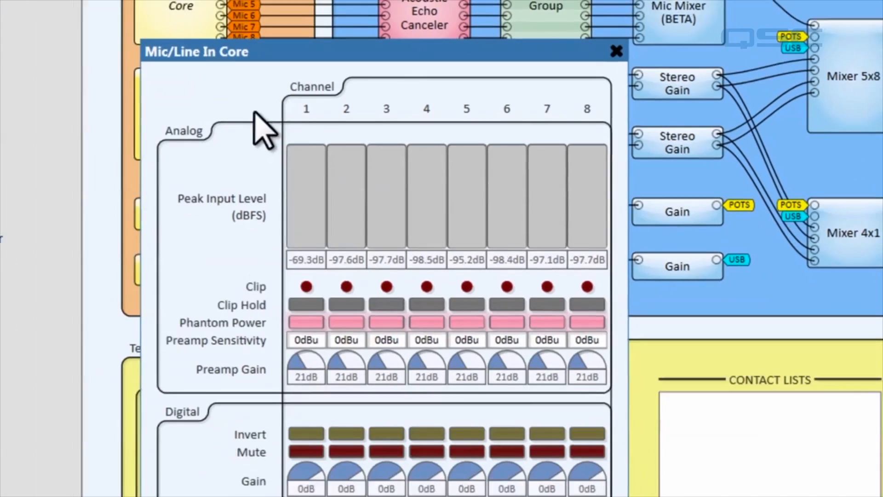